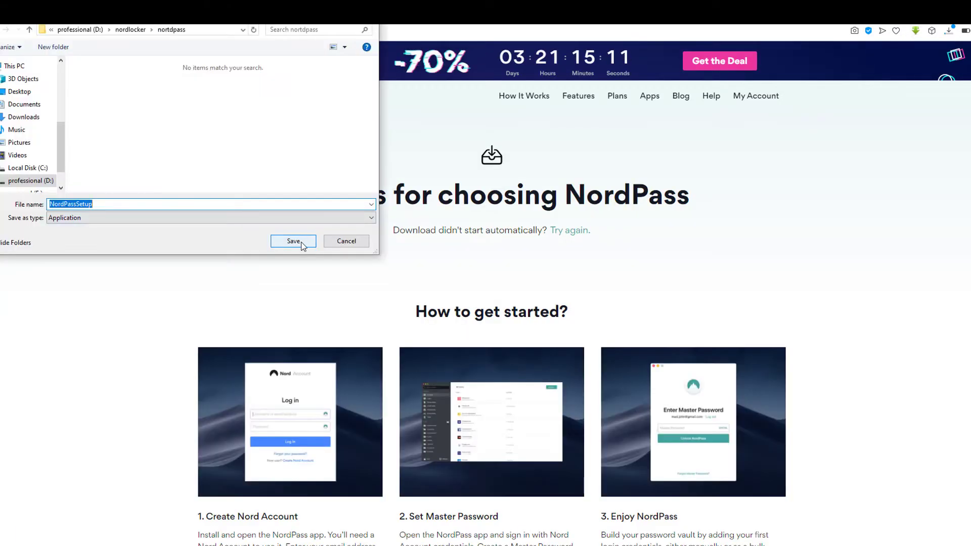
Save the installer as NordPassSetup in the D:\nordpass folder
left_click(301, 241)
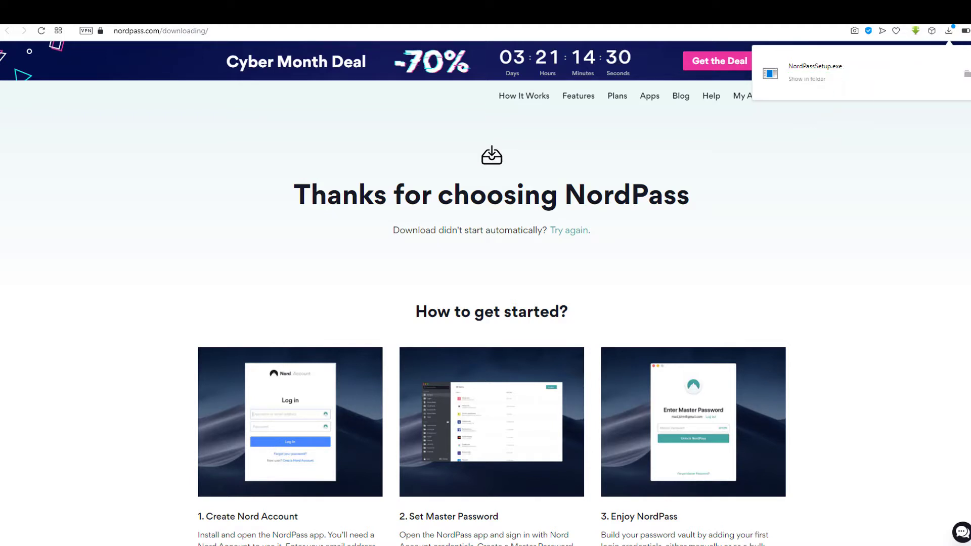
Run NordPassSetup from the nordpass folder as administrator
left_click(967, 75)
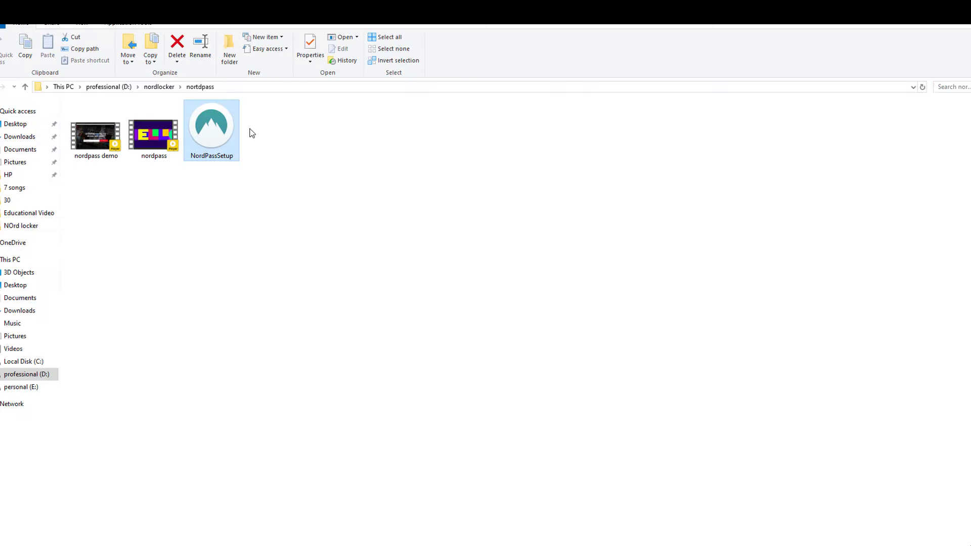
right_click(227, 145)
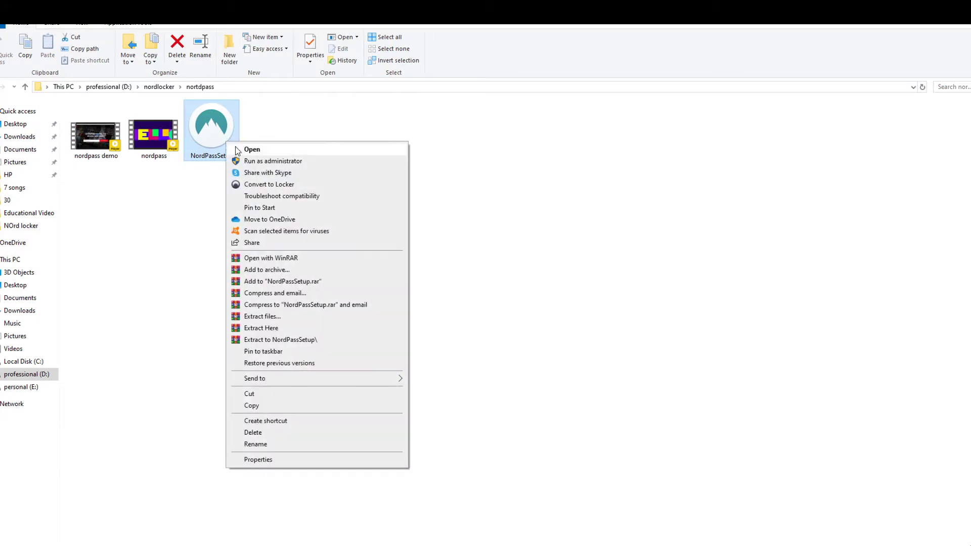
left_click(241, 159)
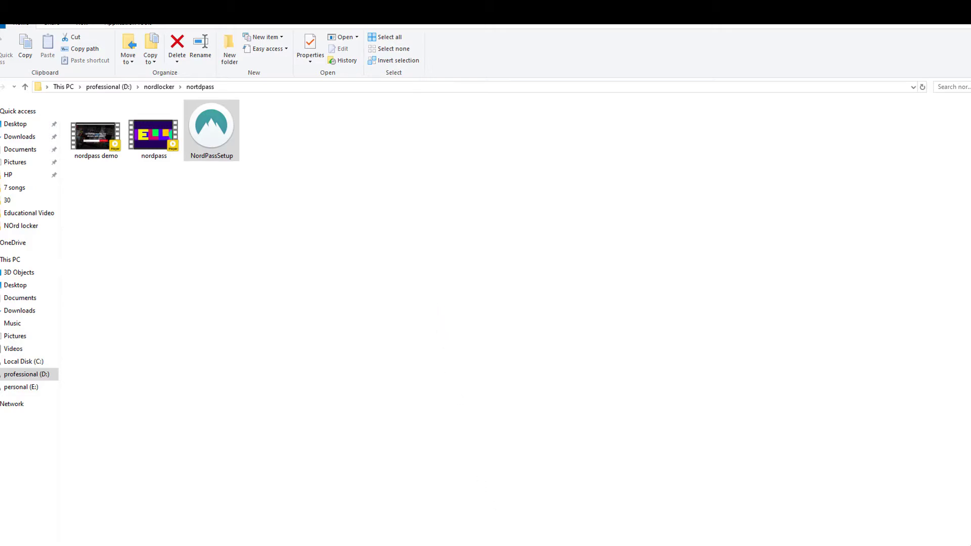
Allow NordPass through the firewall, skip the Chrome import, and begin creating a free Nord Account
left_click(559, 380)
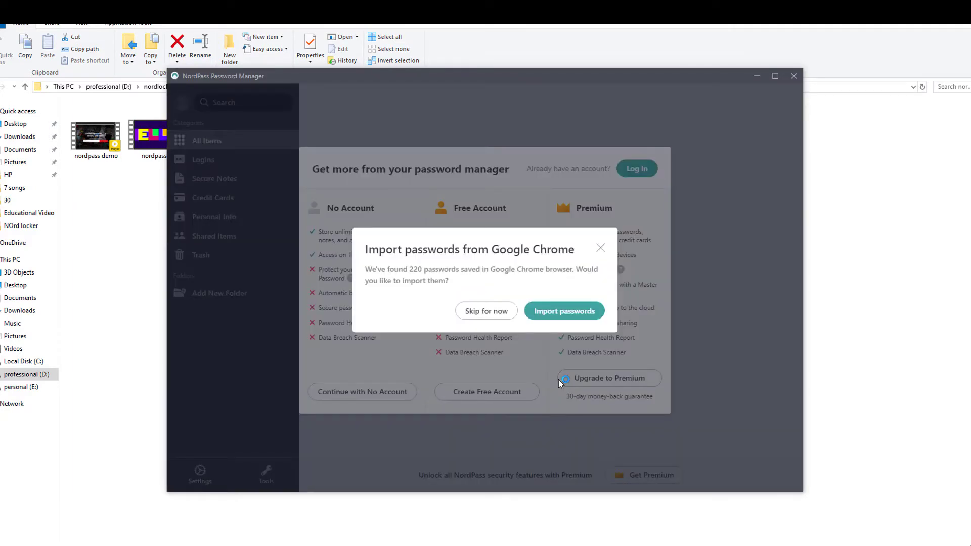
left_click(492, 310)
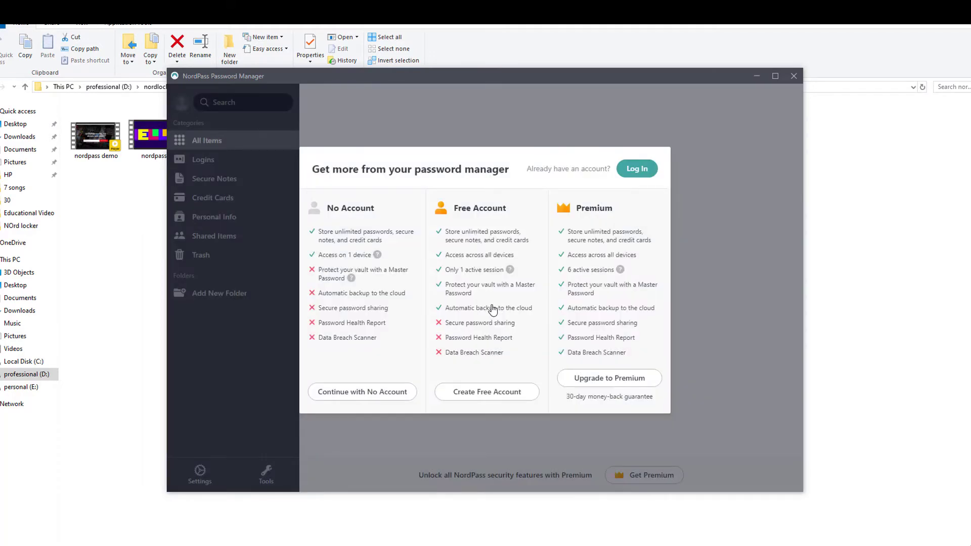
left_click(503, 391)
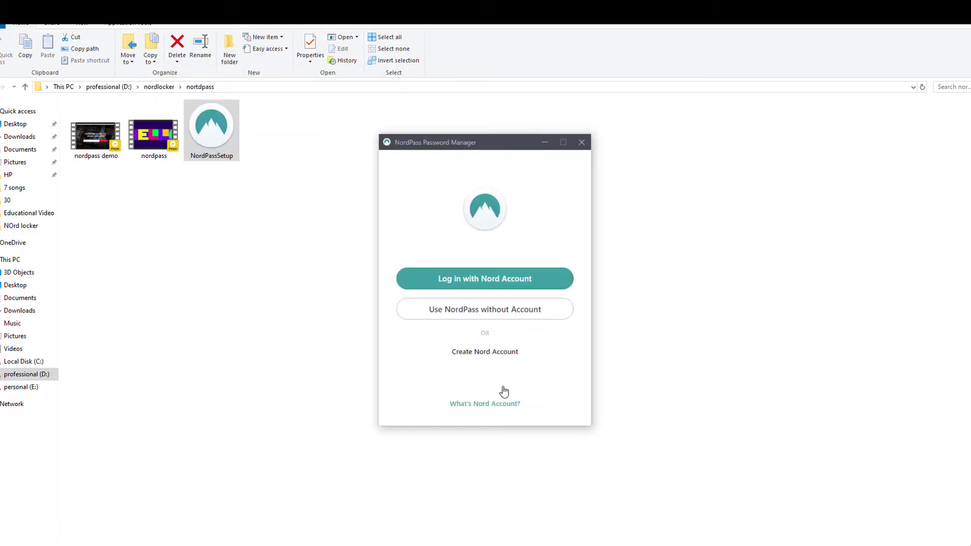
left_click(483, 354)
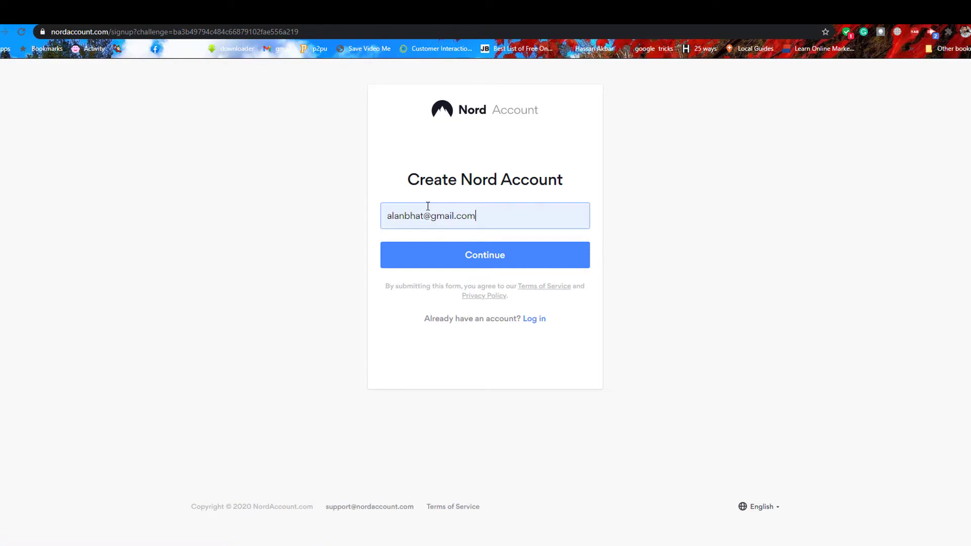
Submit the sign-up e-mail and create the Nord Account password by pasting it
left_click(482, 256)
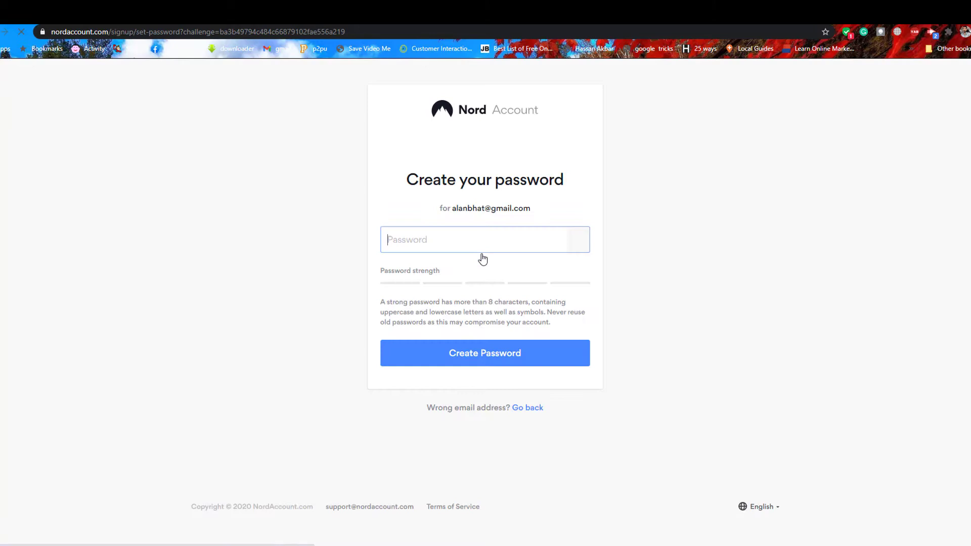
key("ctrl+v")
left_click(486, 363)
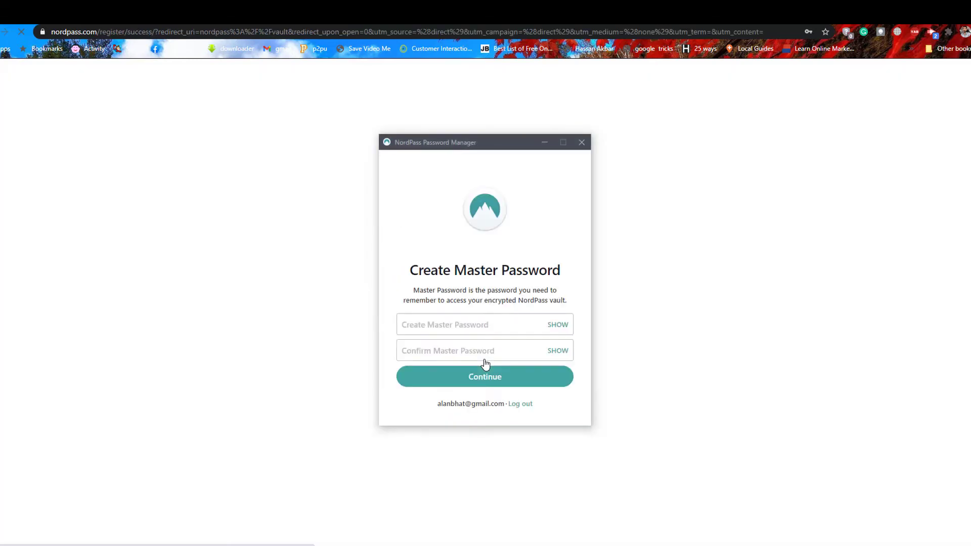
Create the master password in both fields, and dismiss Chrome's offer to save it
left_click(516, 327)
type("a")
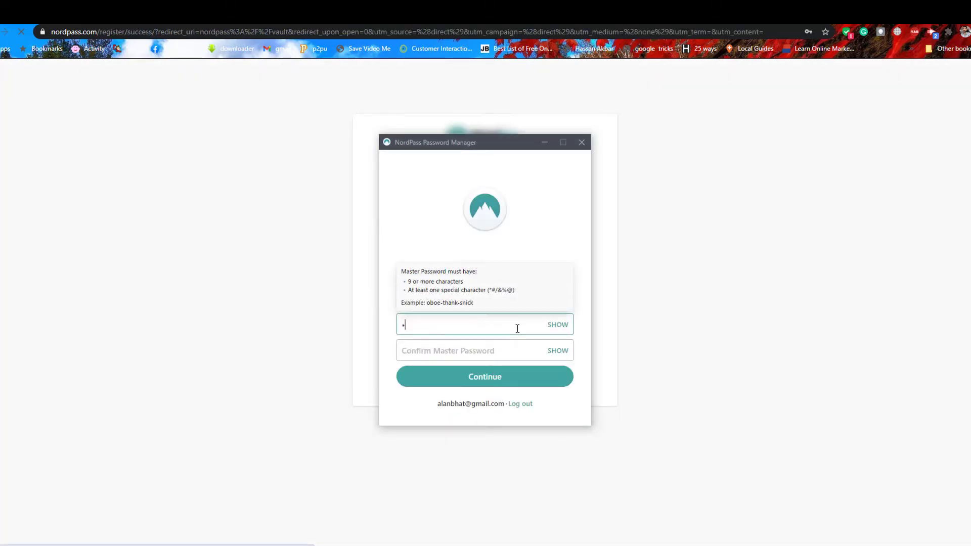
type("aaaaa")
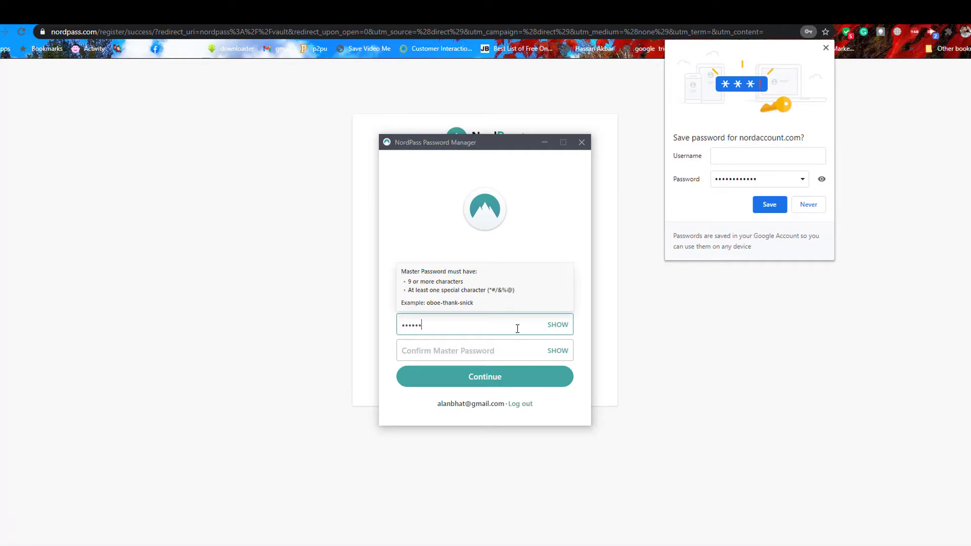
type("aaaaaaa")
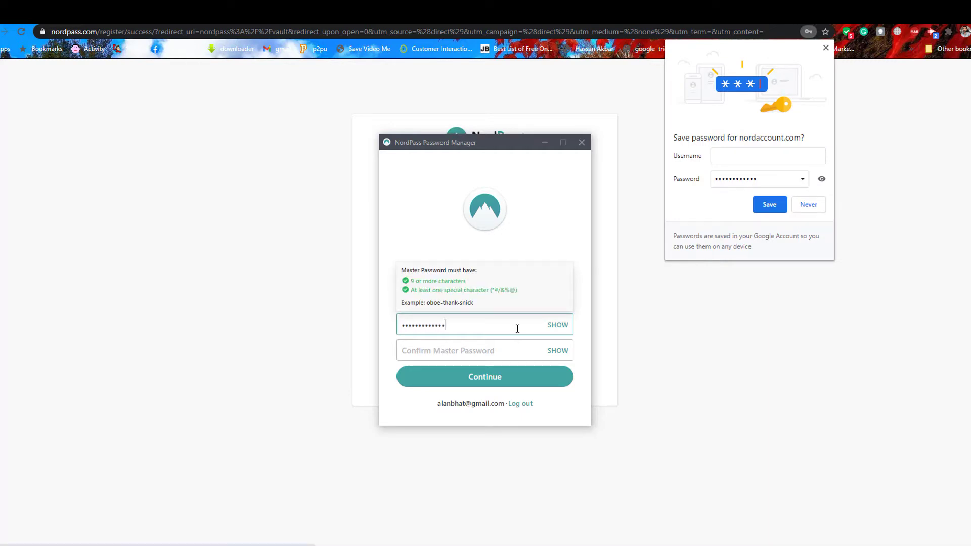
type("aaaaaa")
key("Tab")
type("aaaaaaaaaaaaaaaaaaa")
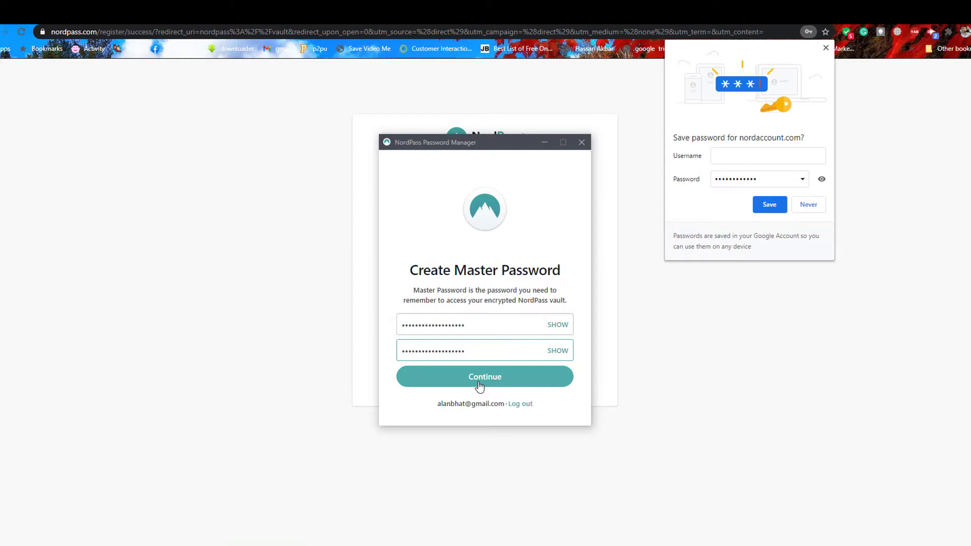
left_click(480, 386)
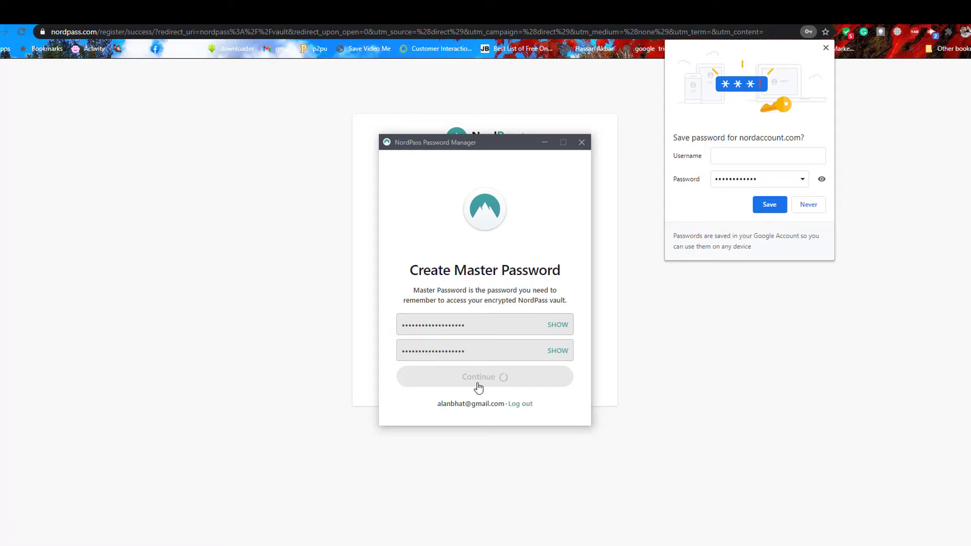
left_click(826, 48)
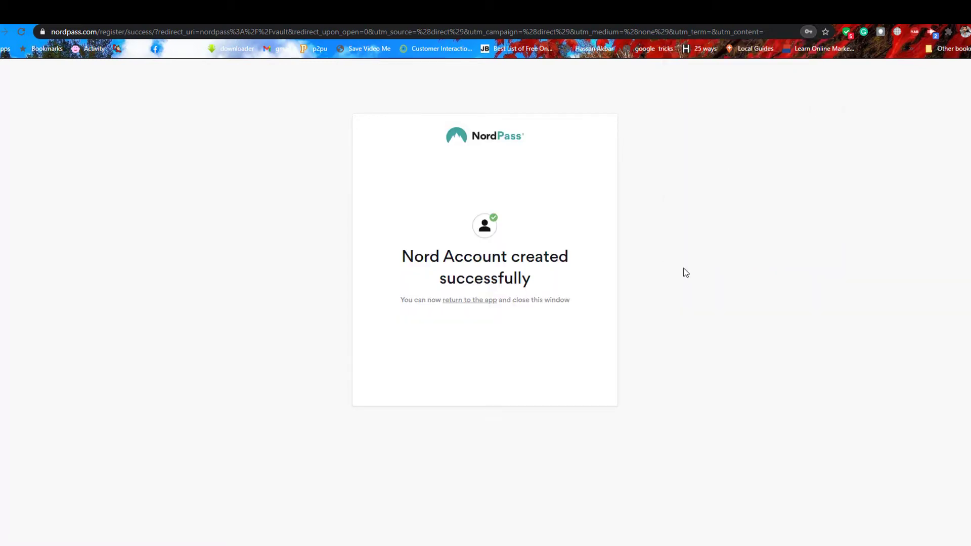
left_click(496, 545)
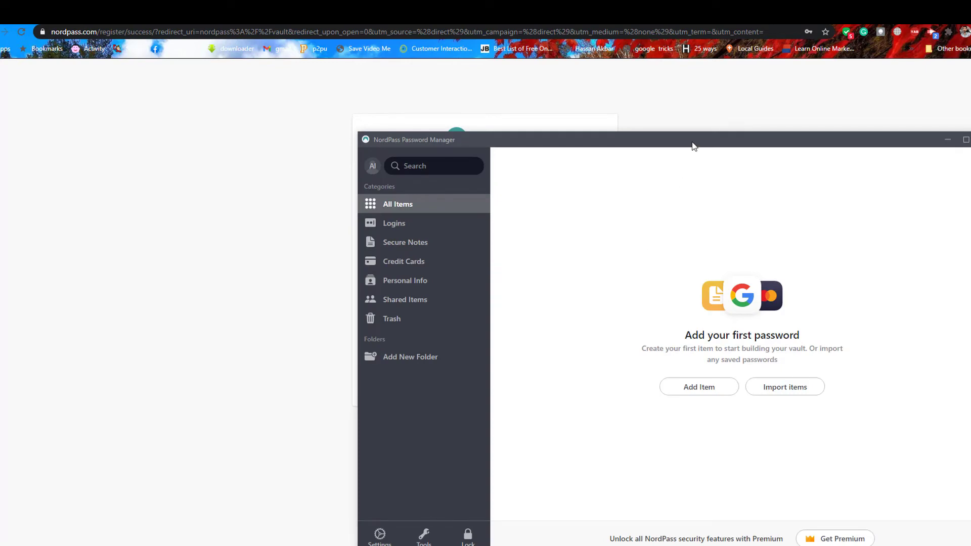
Move NordPass aside and open the Nord Account 'Verify your email address' message in Gmail
left_click_drag(693, 145, 520, 74)
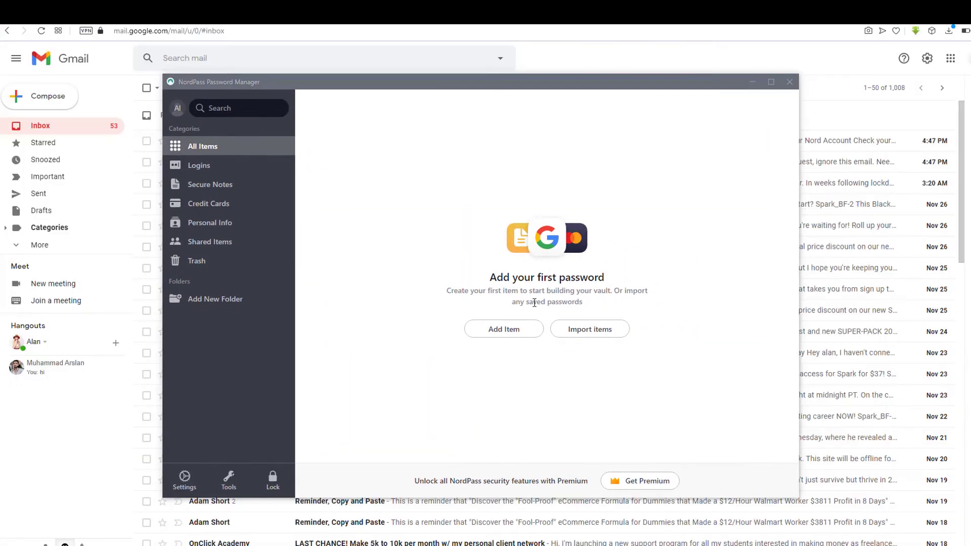
left_click(753, 83)
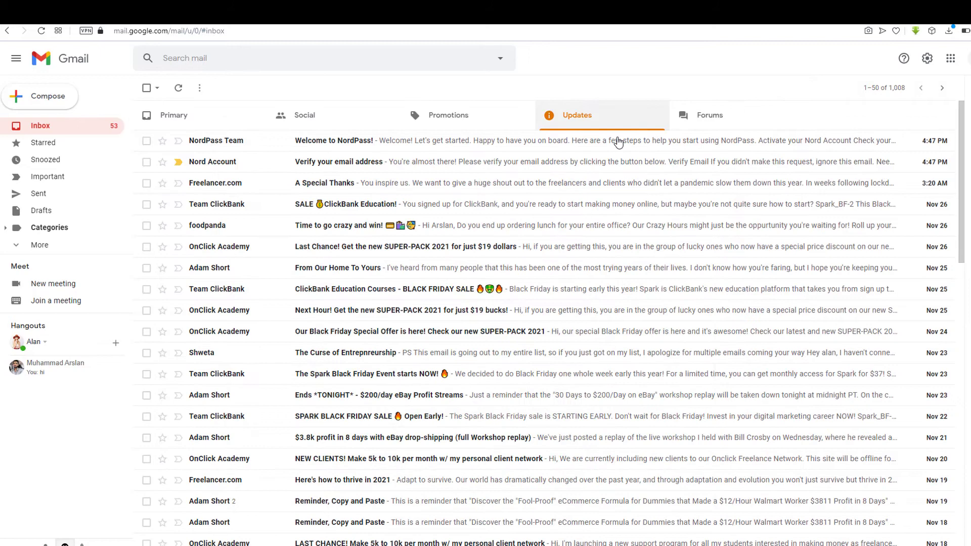
left_click(446, 174)
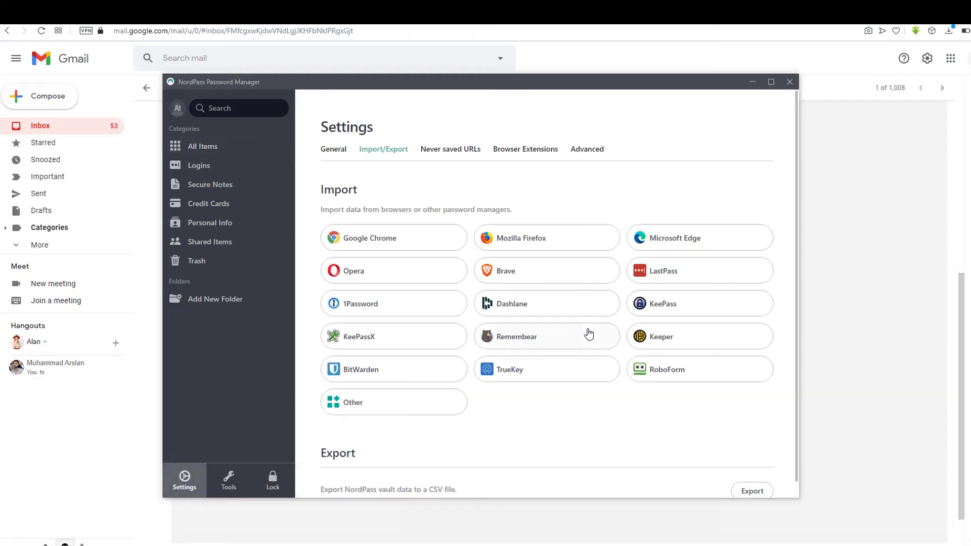
Select Opera as the import source and look through its export instructions
left_click(431, 268)
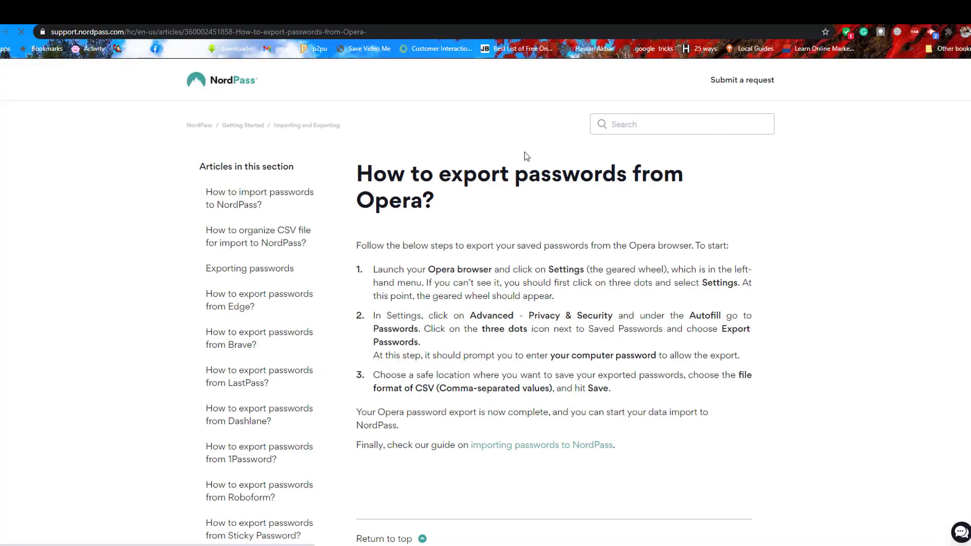
scroll(525, 154, "down", 2)
scroll(526, 155, "up", 2)
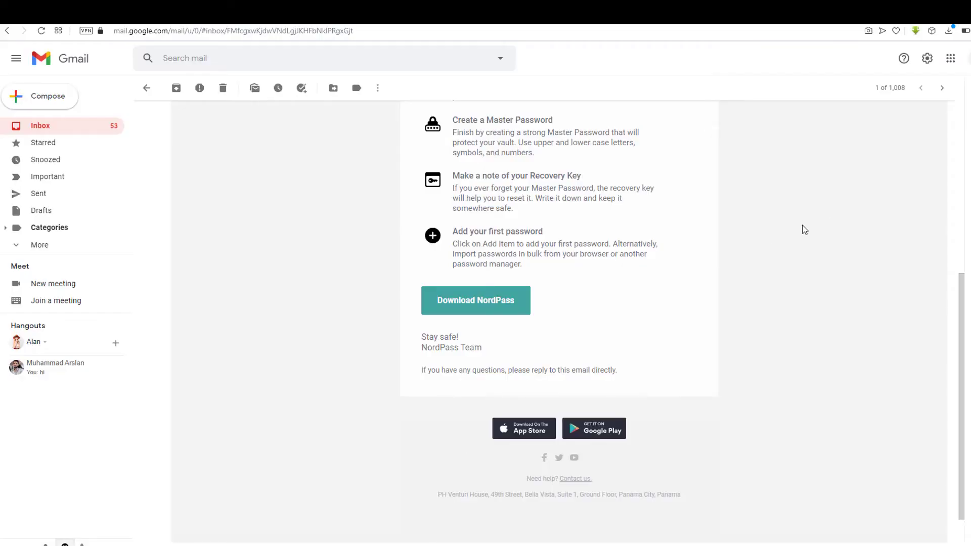
scroll(595, 150, "up", 4)
scroll(596, 151, "up", 2)
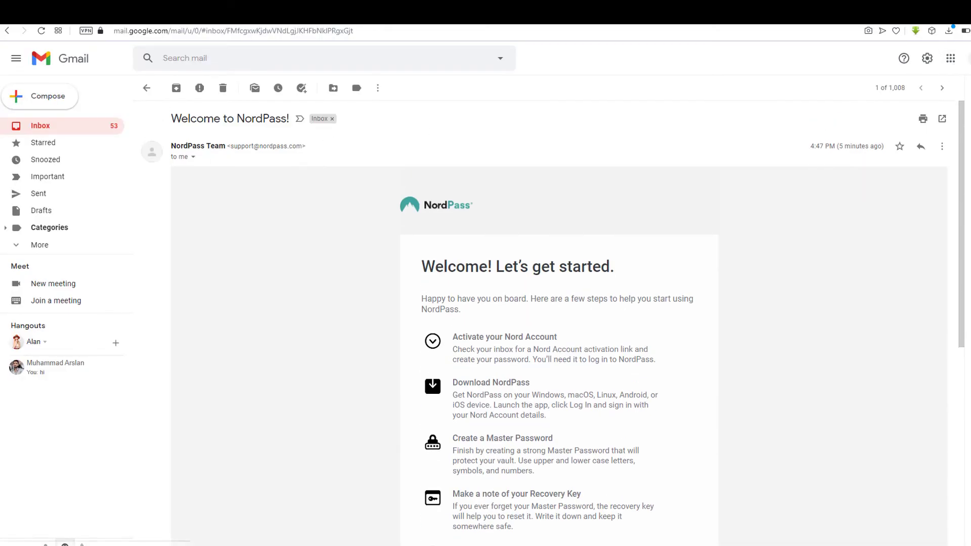
Go through Opera's settings, Advanced > Privacy & security, to the Autofill Passwords list
left_click(966, 30)
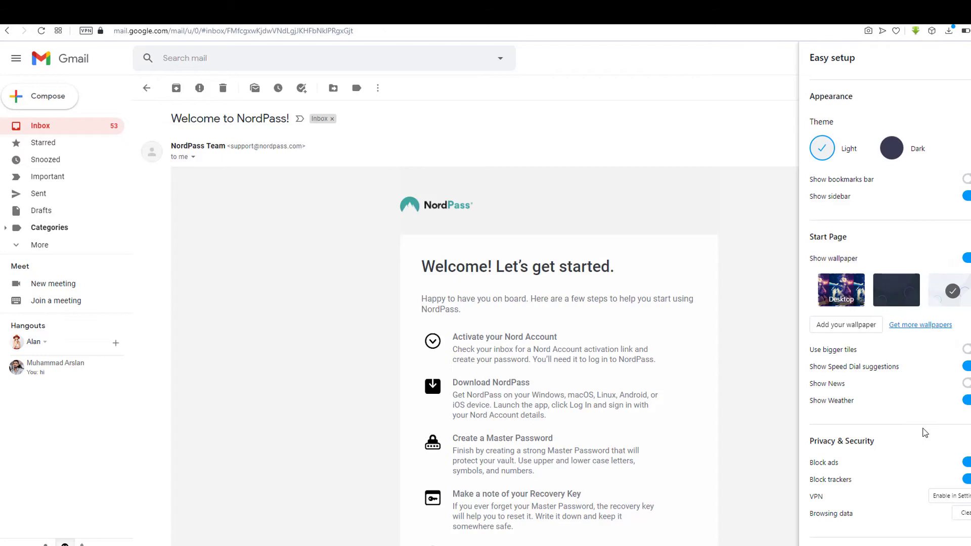
scroll(921, 429, "down", 2)
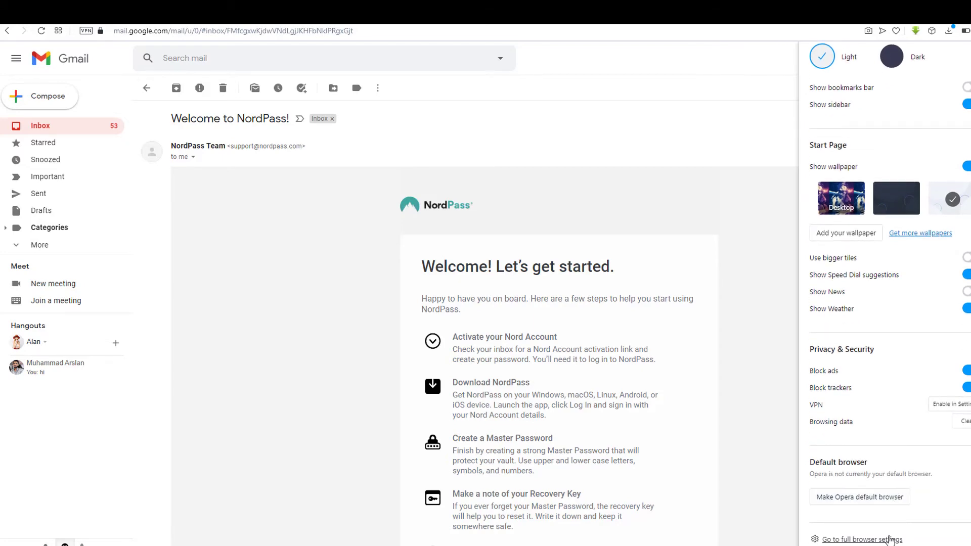
left_click(890, 539)
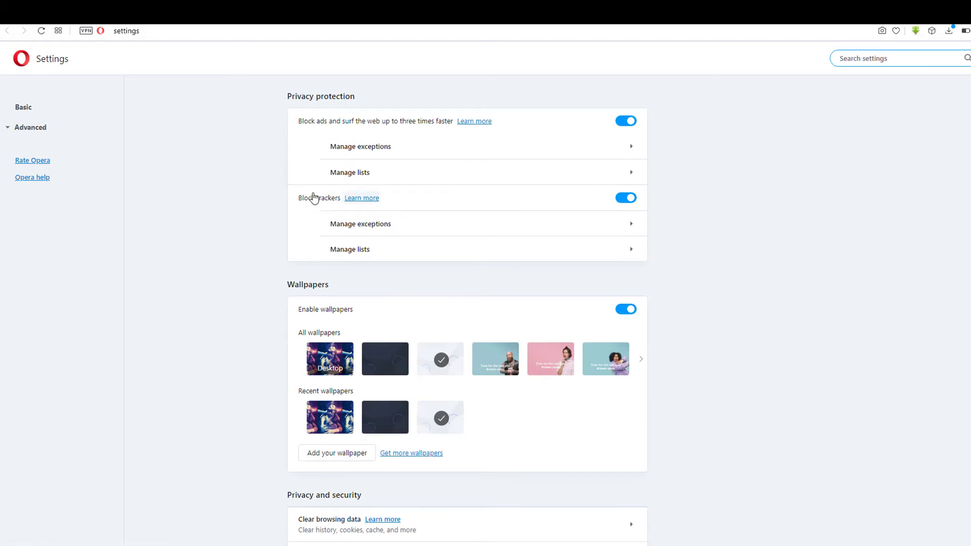
left_click(28, 129)
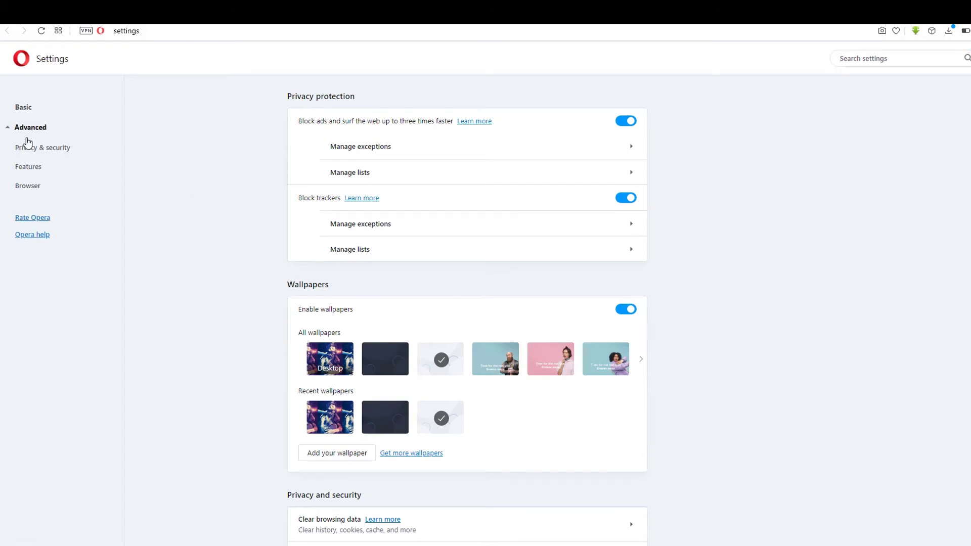
left_click(29, 149)
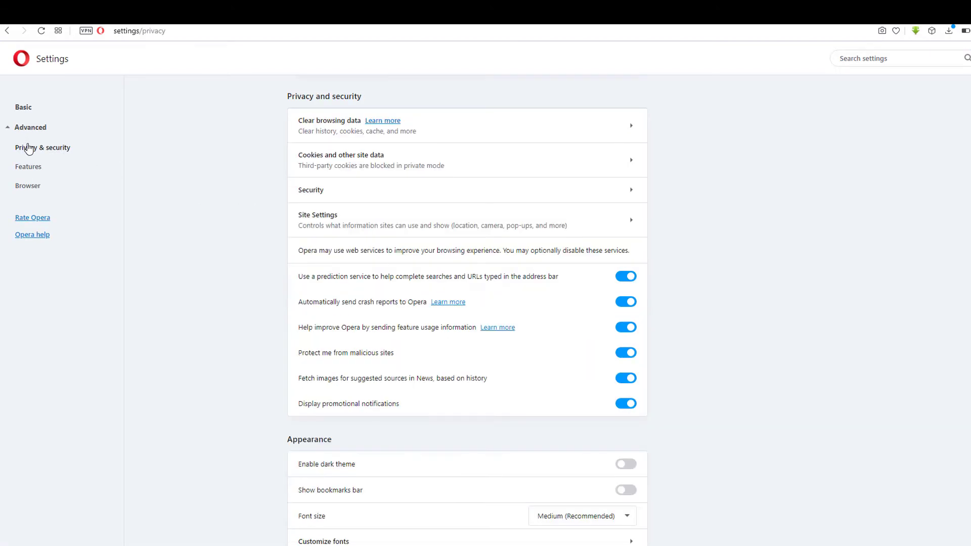
scroll(318, 218, "down", 15)
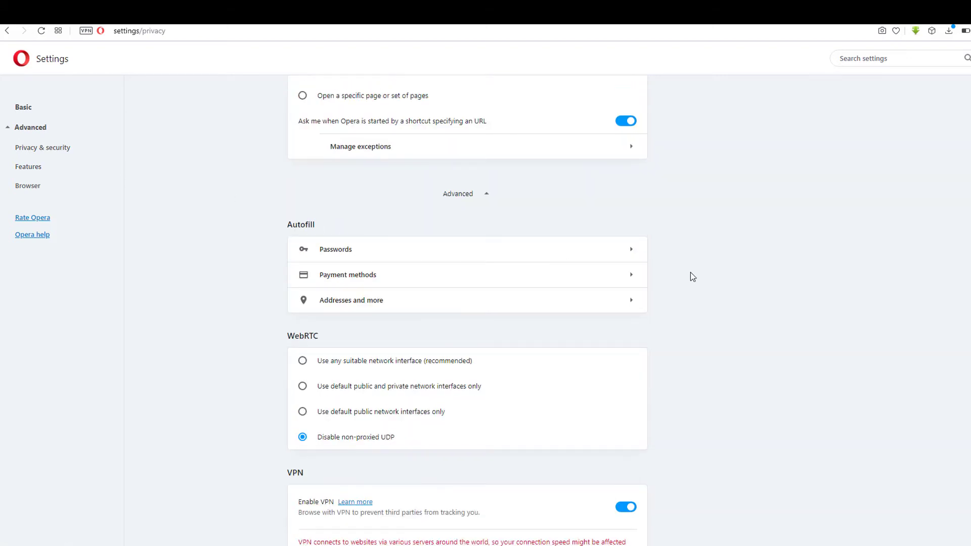
left_click(566, 250)
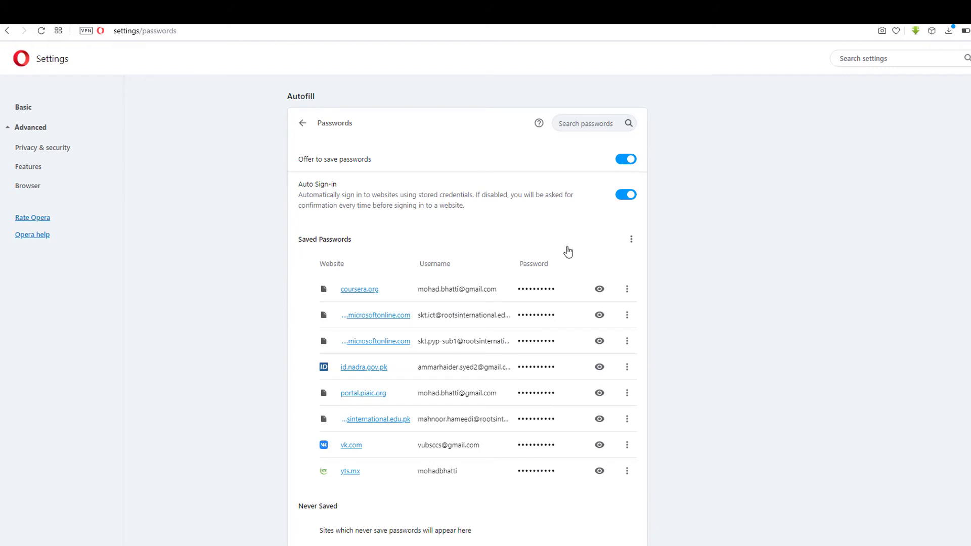
Export Opera's saved passwords, verified with the Windows PIN, as 'Opera Passwords' CSV in D:\nordlocker
left_click(631, 240)
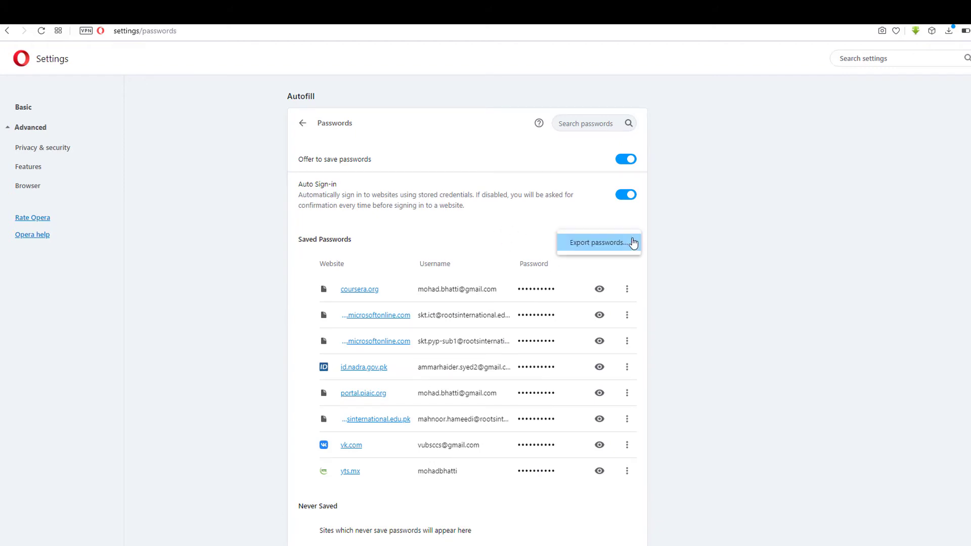
left_click(595, 250)
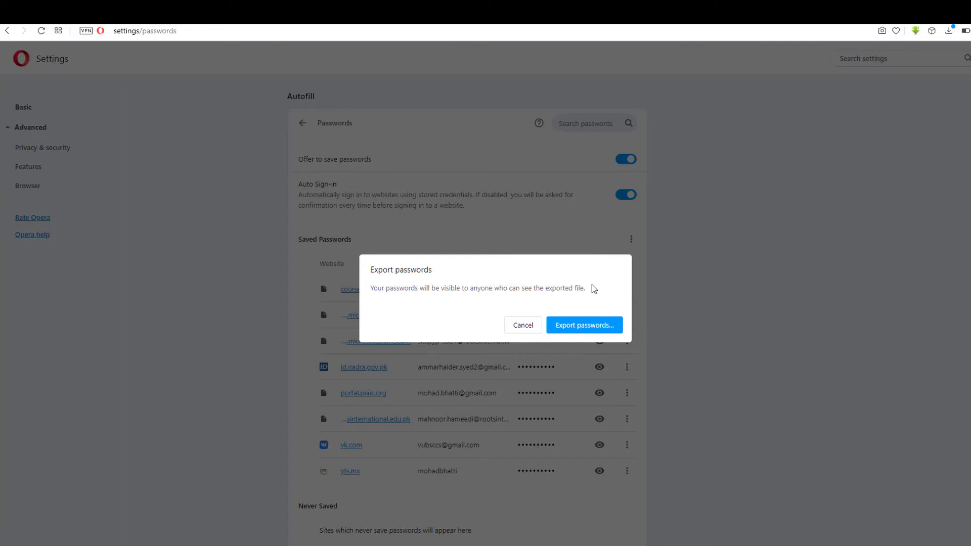
left_click(598, 328)
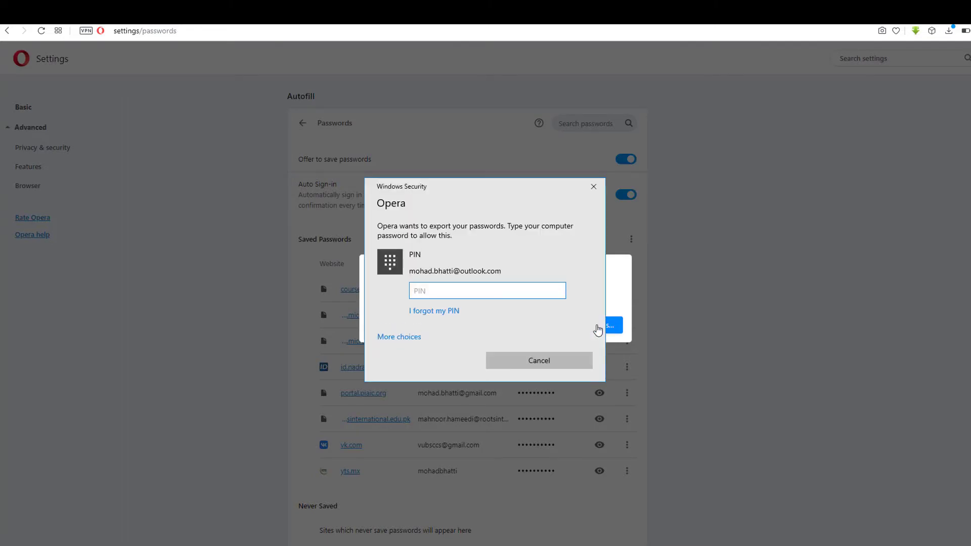
type("******")
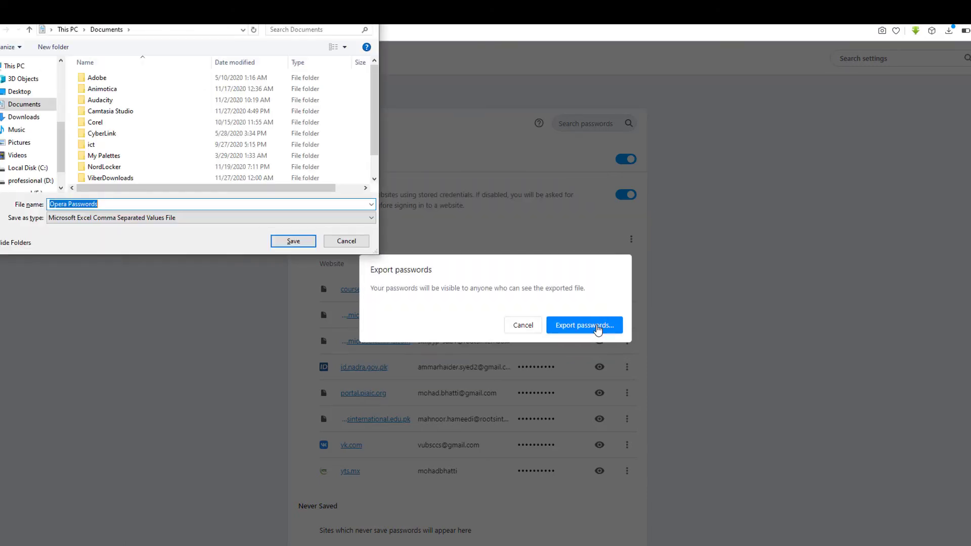
left_click(28, 181)
left_click(151, 159)
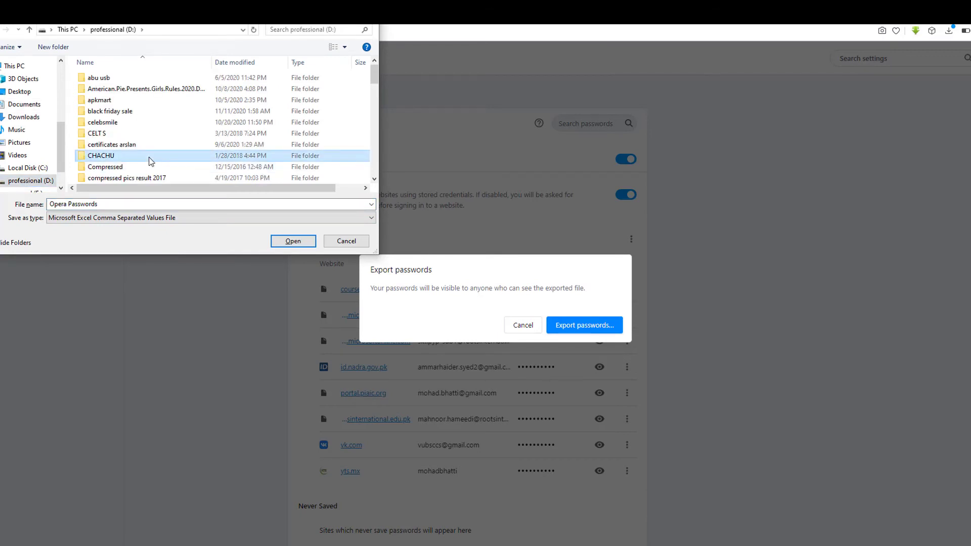
type("no")
key("Return")
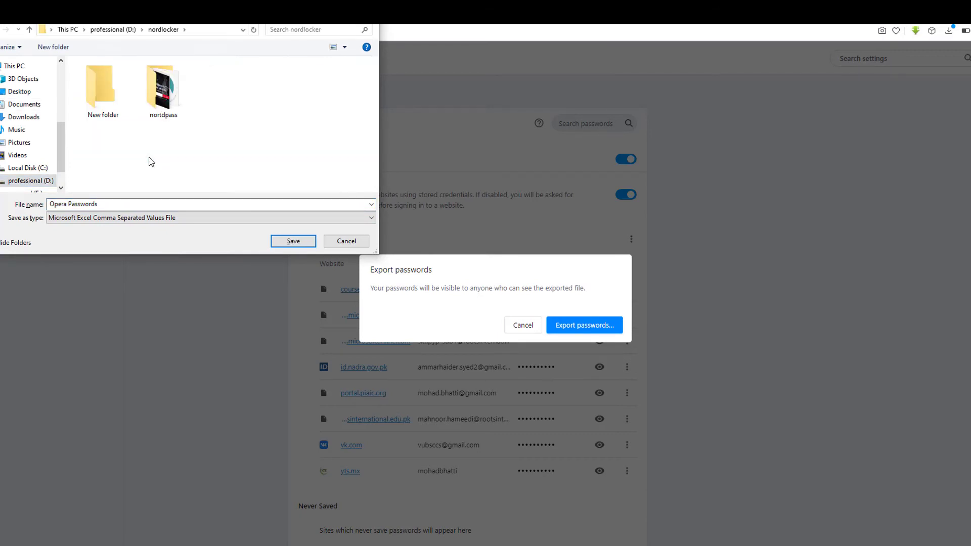
left_click(284, 242)
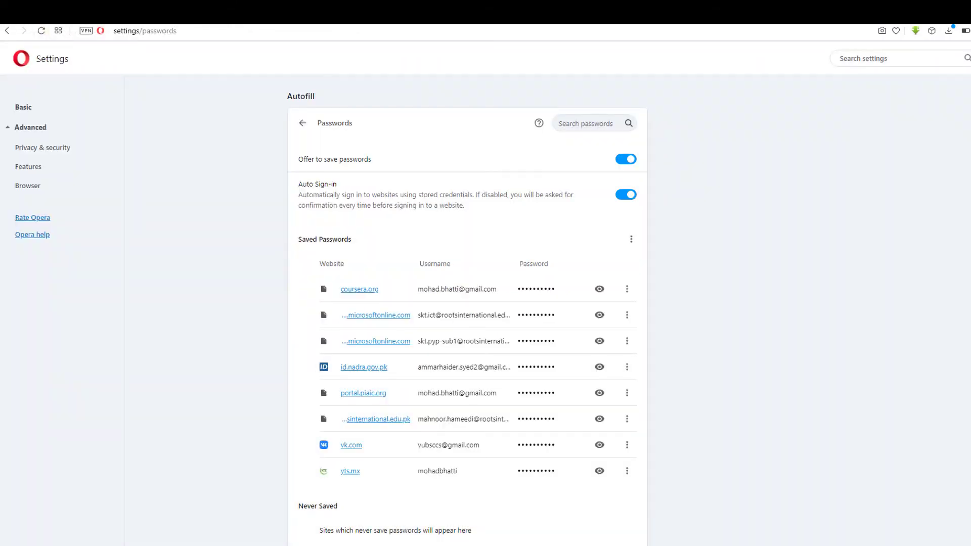
Show the download in File Explorer, go up to nordlocker, and select the Opera Passwords CSV
left_click(949, 31)
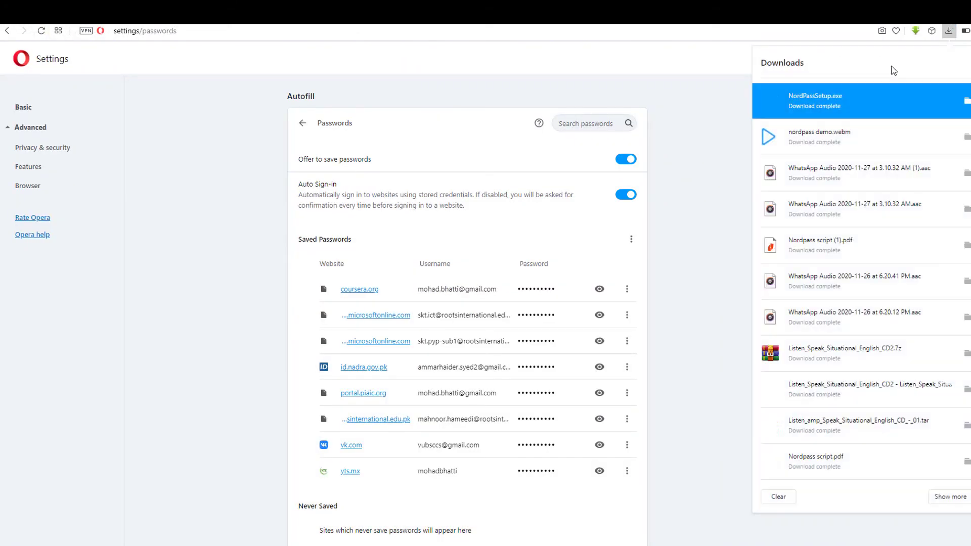
left_click(967, 100)
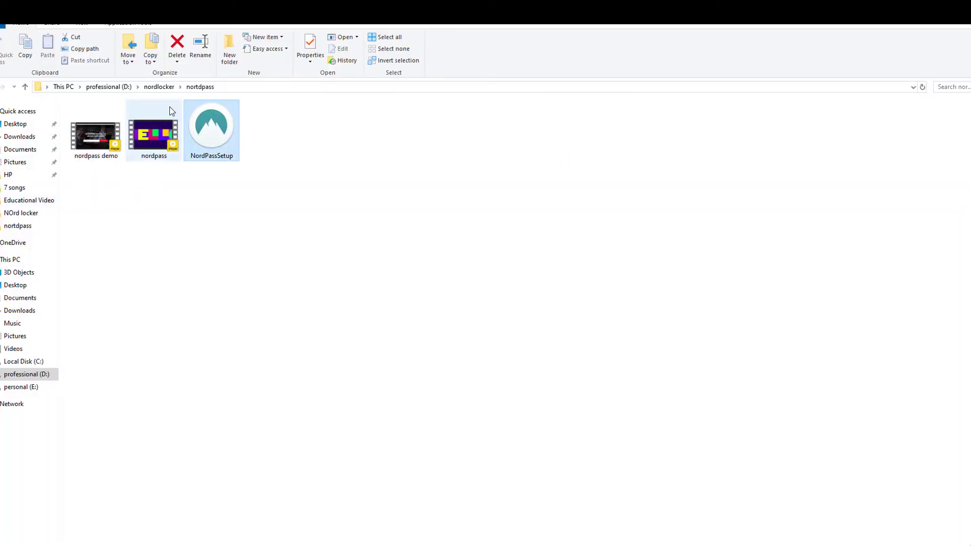
key("alt+Up")
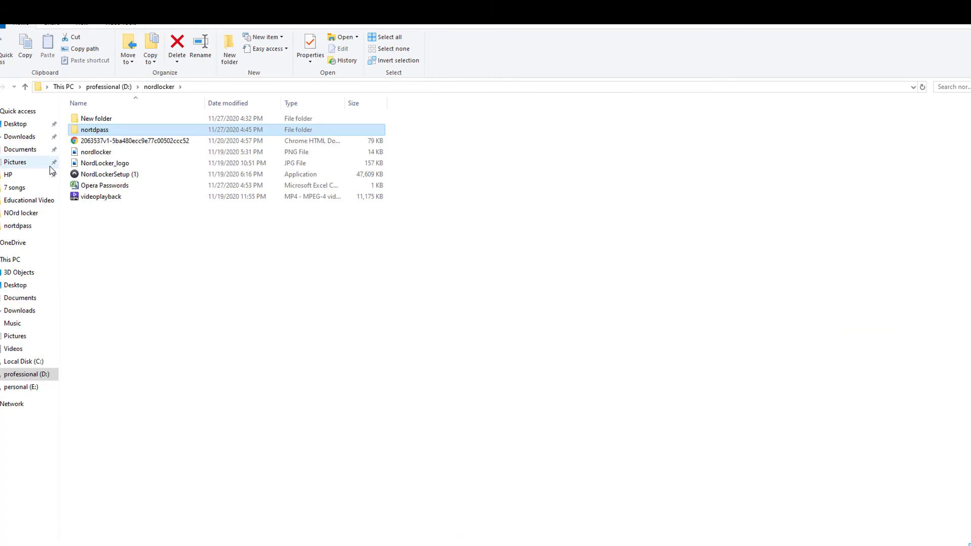
left_click(100, 187)
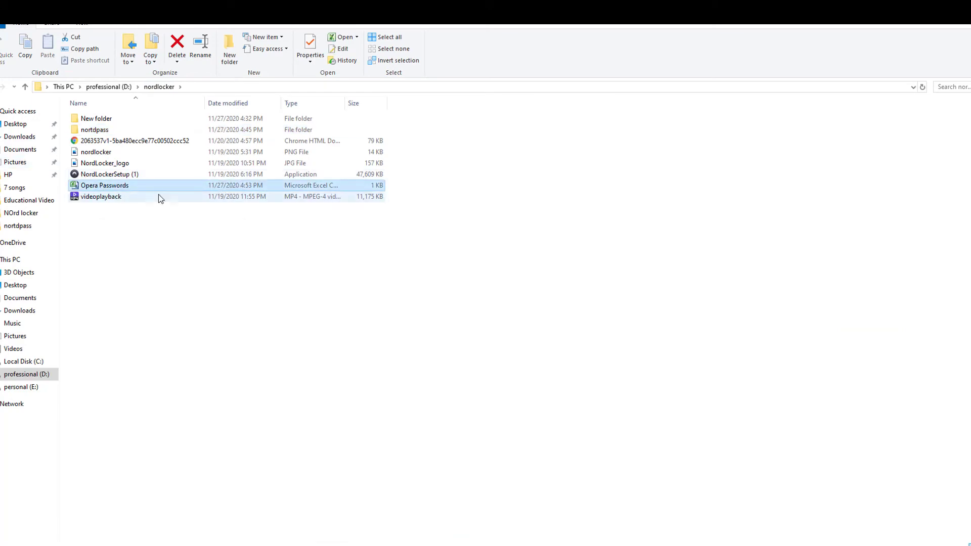
Import the eight logins from the Opera Passwords CSV, then view them under All Items
left_click_drag(167, 184, 489, 310)
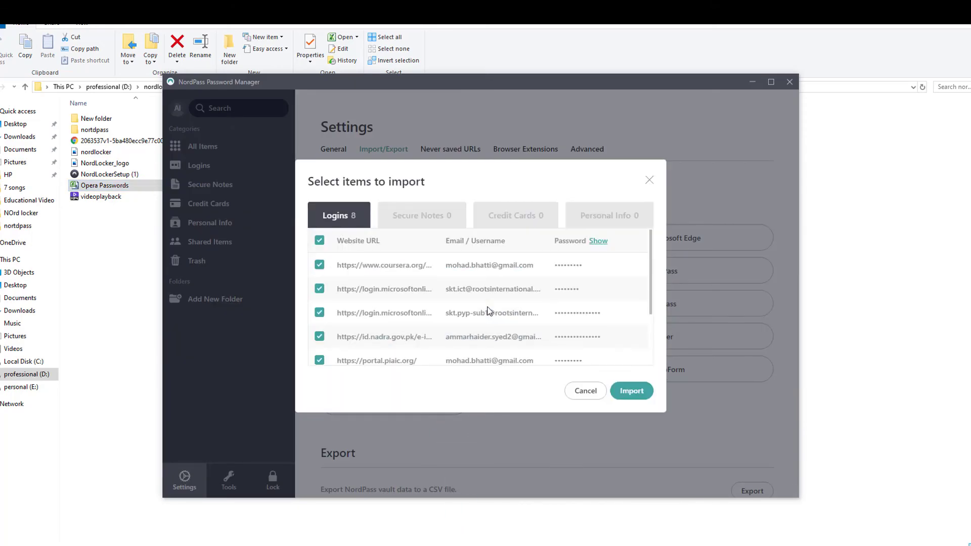
scroll(565, 319, "down", 3)
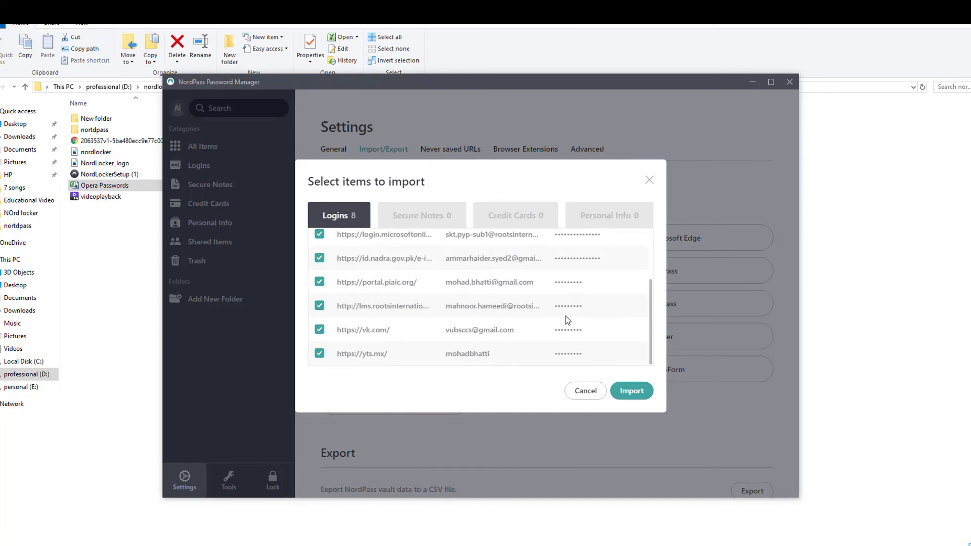
scroll(567, 320, "up", 3)
scroll(566, 318, "down", 3)
left_click(640, 392)
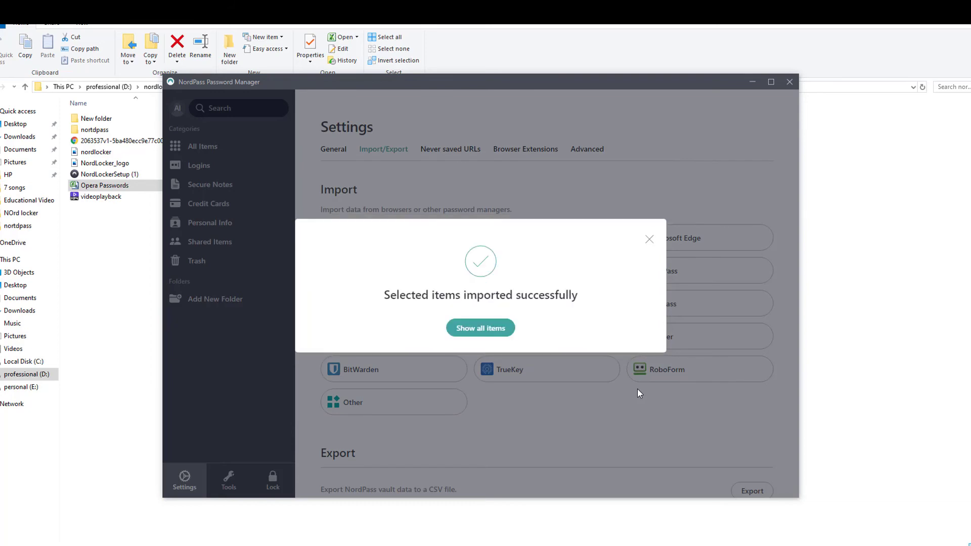
left_click(496, 328)
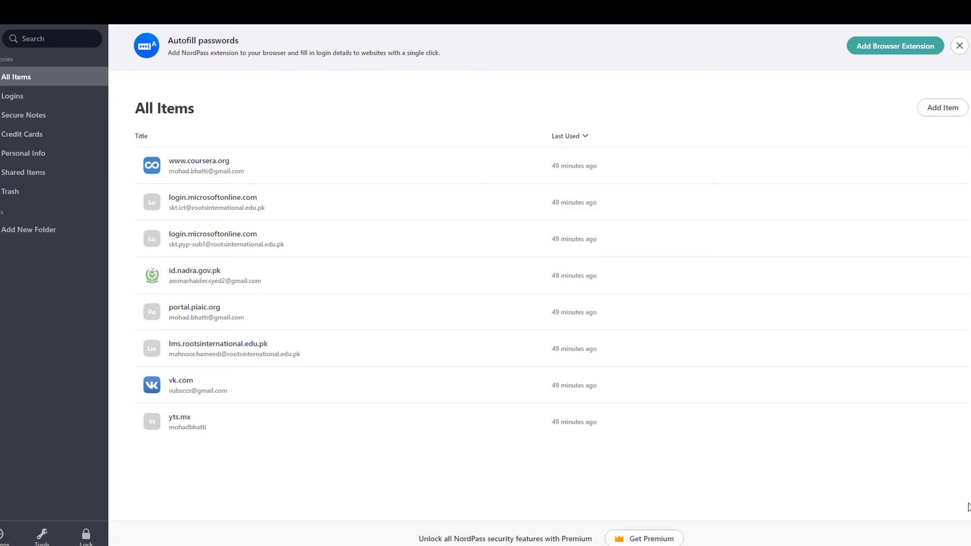
Install the NordPass extension in Opera and pair it by entering the browser's pairing code
left_click(870, 46)
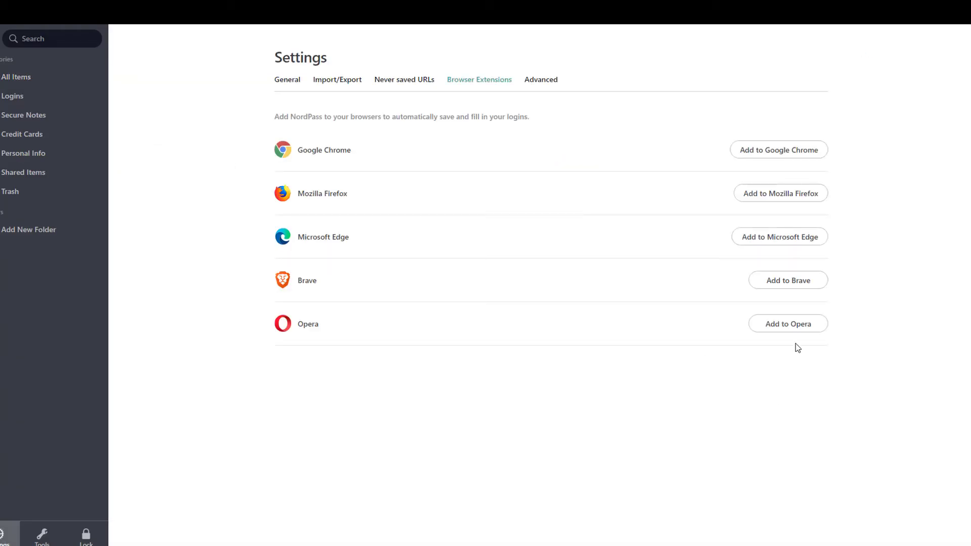
left_click(812, 328)
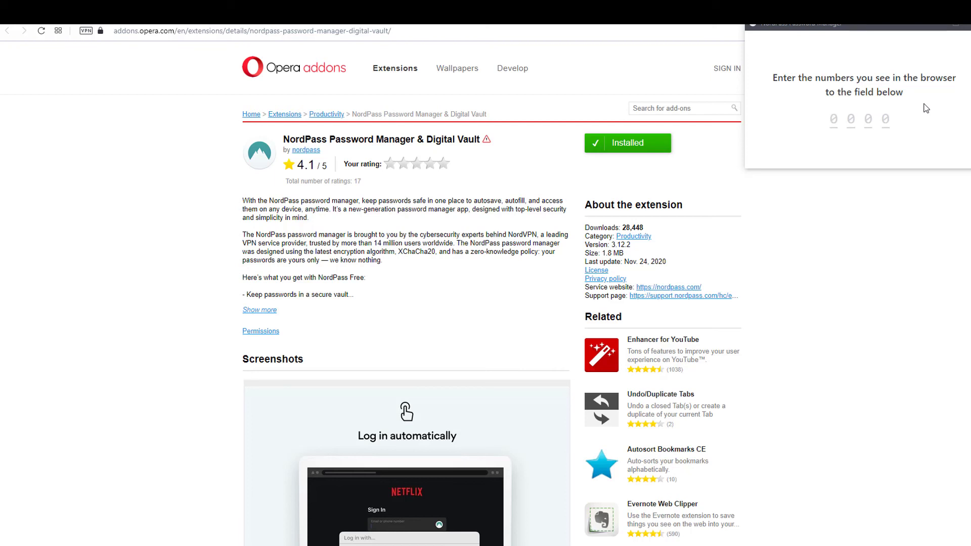
left_click(833, 120)
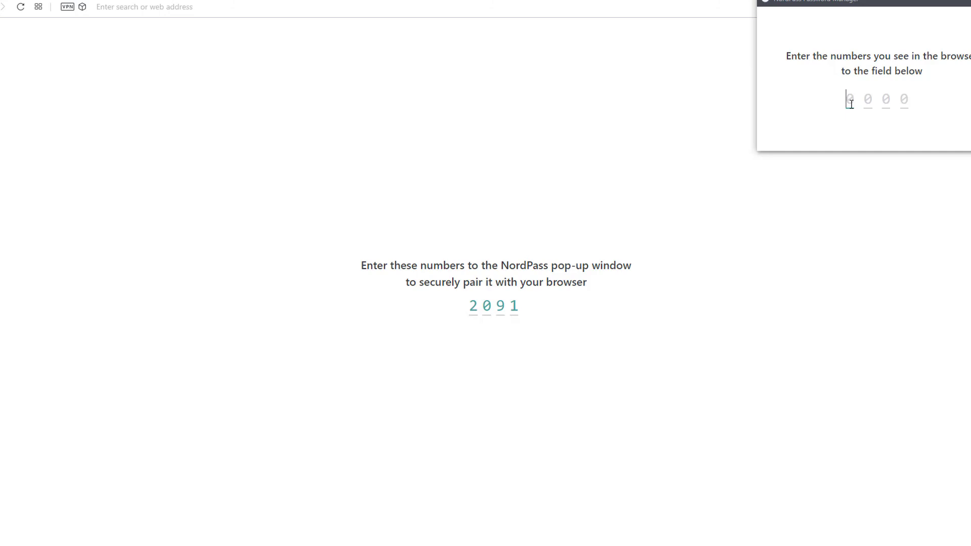
type("2091")
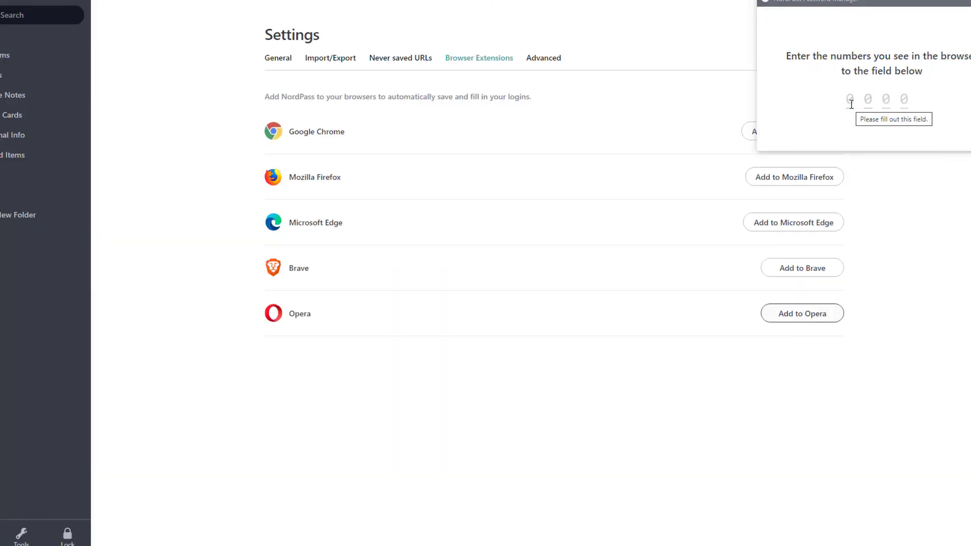
left_click(963, 3)
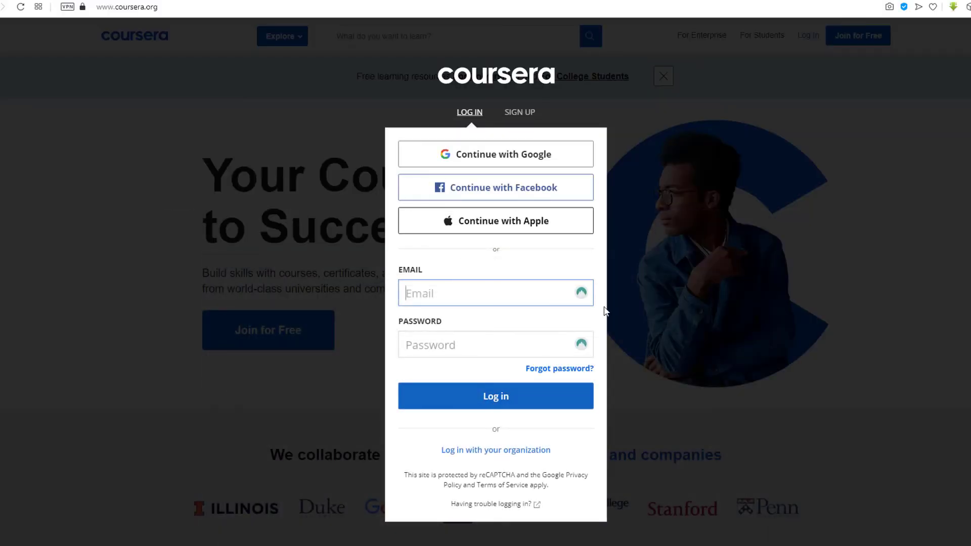
left_click(581, 292)
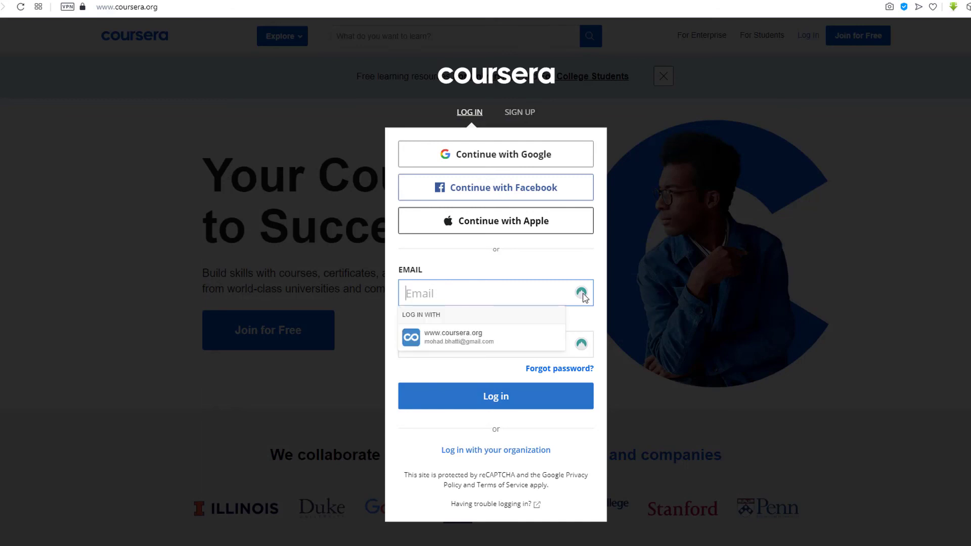
left_click(521, 345)
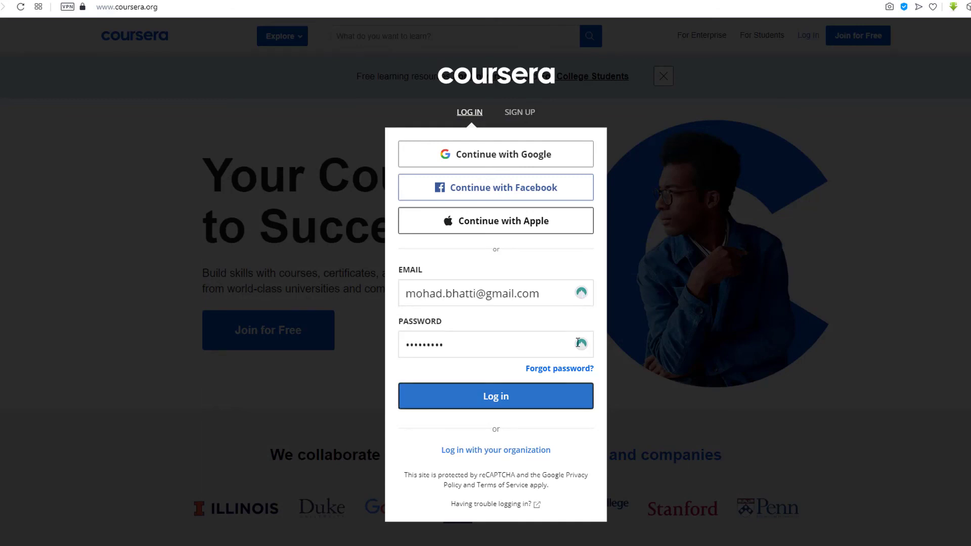
left_click(535, 402)
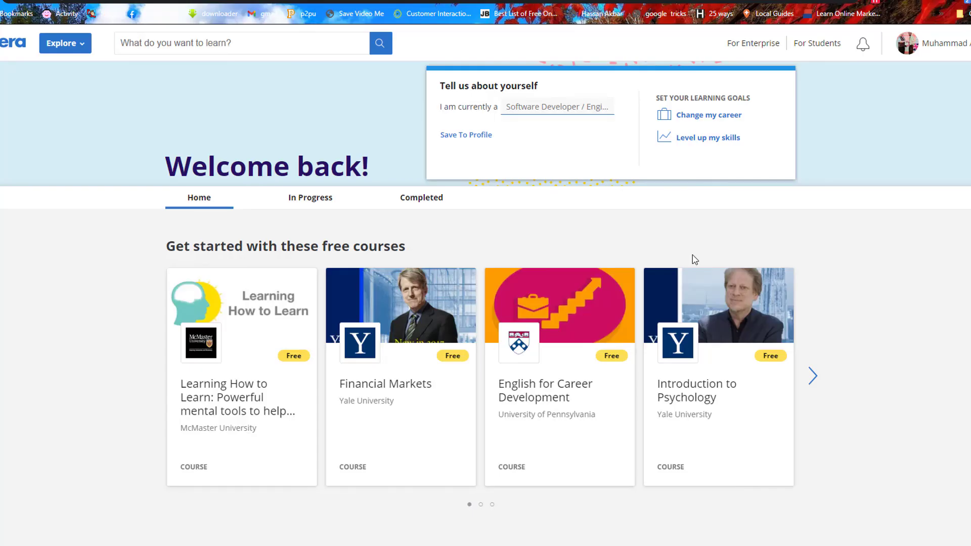